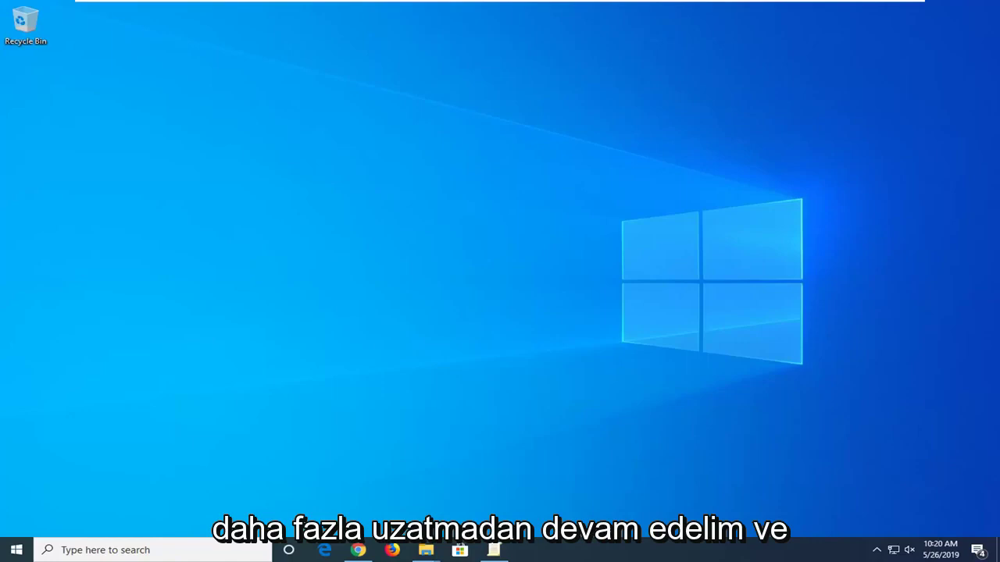
In Chrome, load the bioinformatics.org page, download Comdlg32.ocx, and keep it despite the warning
{"action": "left_click", "coordinate": [358, 551]}
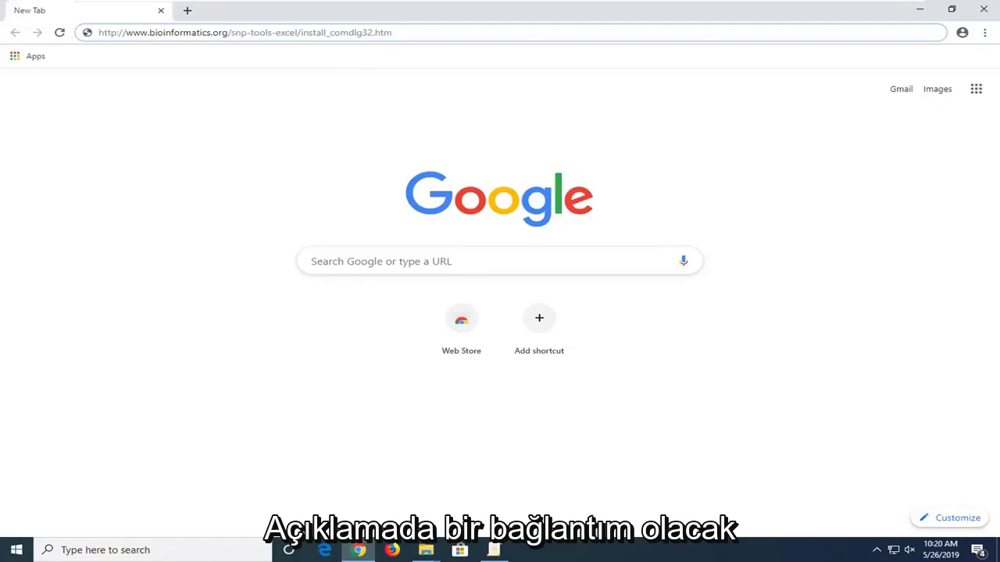
{"action": "key", "text": "Return"}
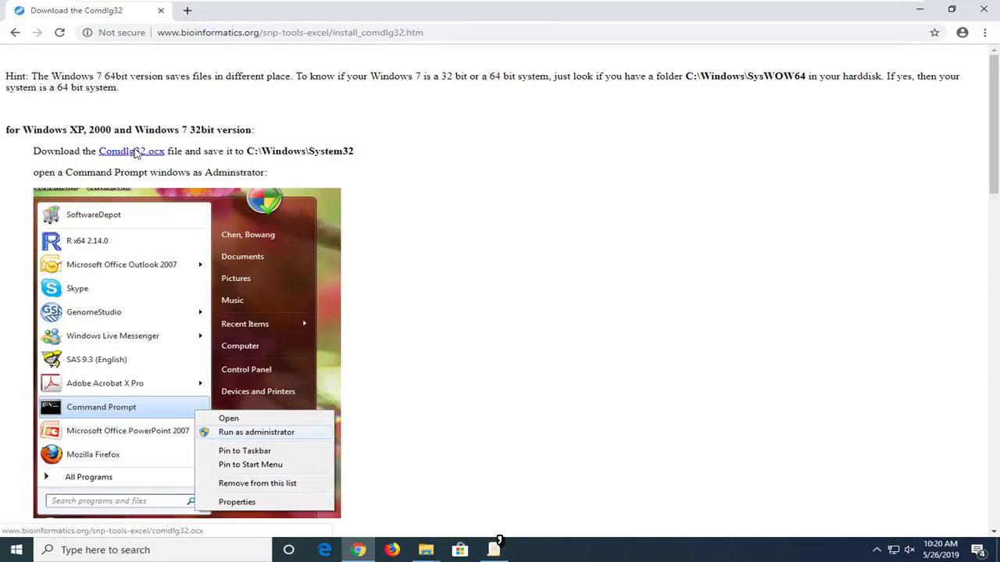
{"action": "left_click", "coordinate": [135, 153]}
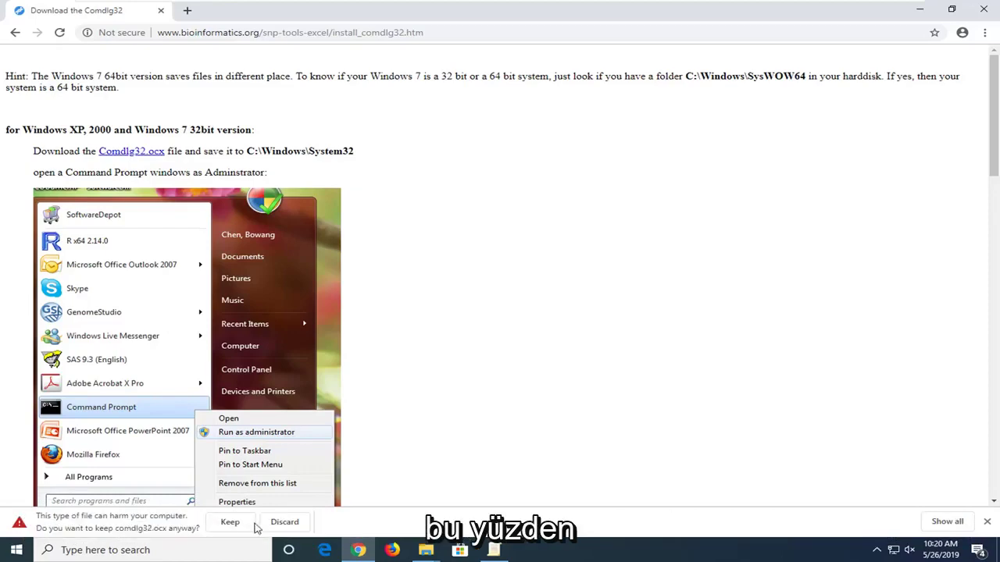
{"action": "left_click", "coordinate": [235, 525]}
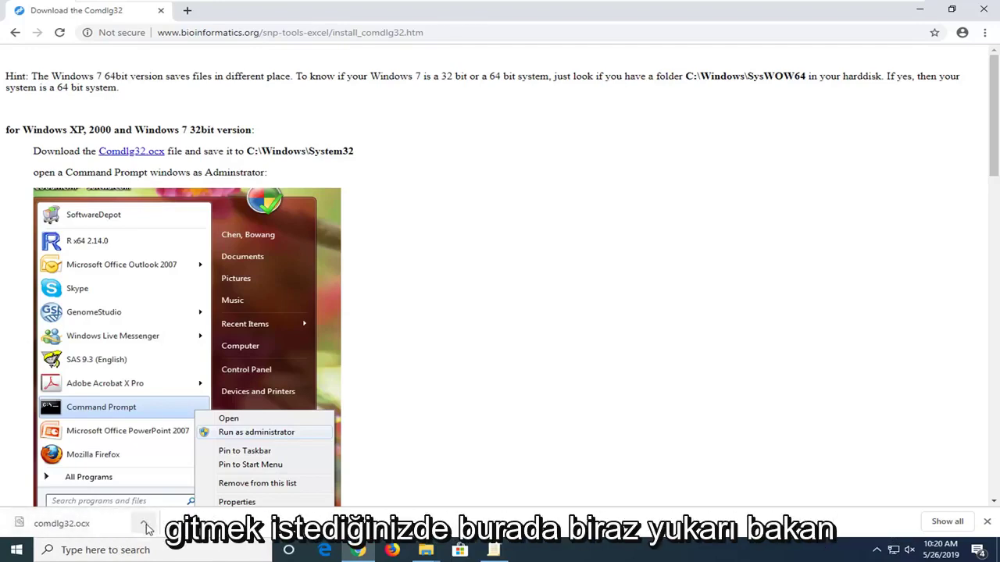
Drag comdlg32.ocx from the Downloads folder onto the desktop, then close the Downloads window
{"action": "left_click", "coordinate": [145, 525]}
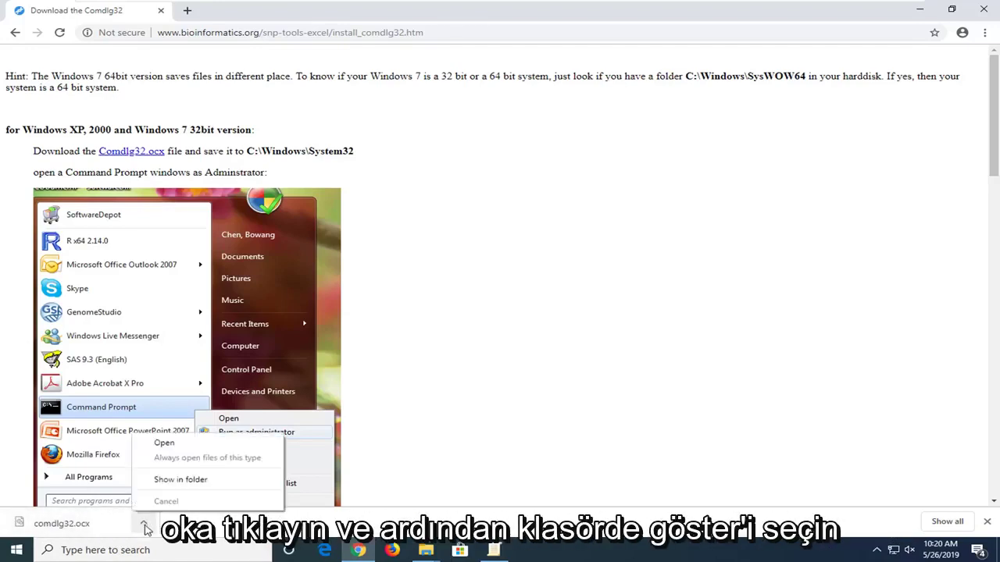
{"action": "left_click", "coordinate": [191, 480]}
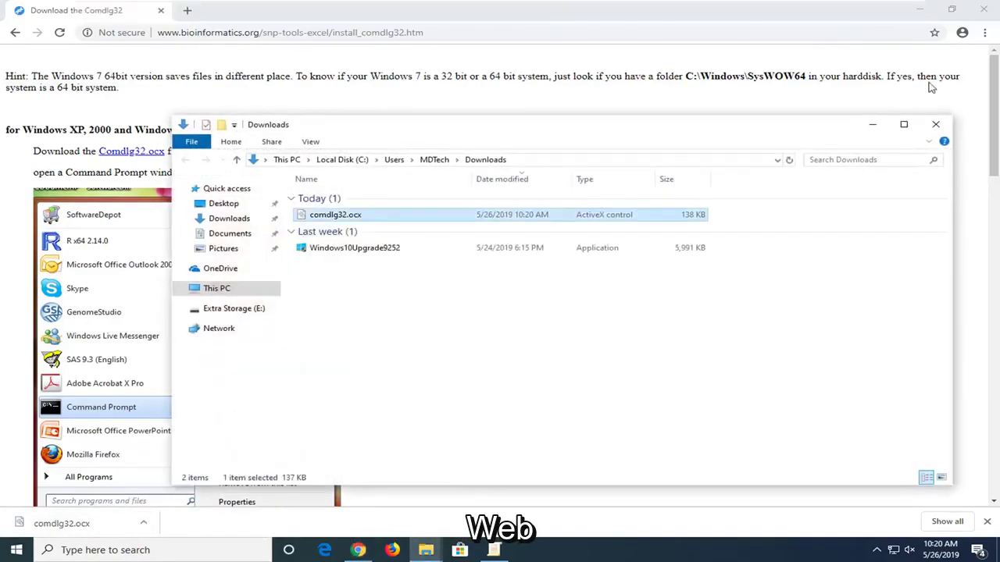
{"action": "left_click", "coordinate": [921, 10]}
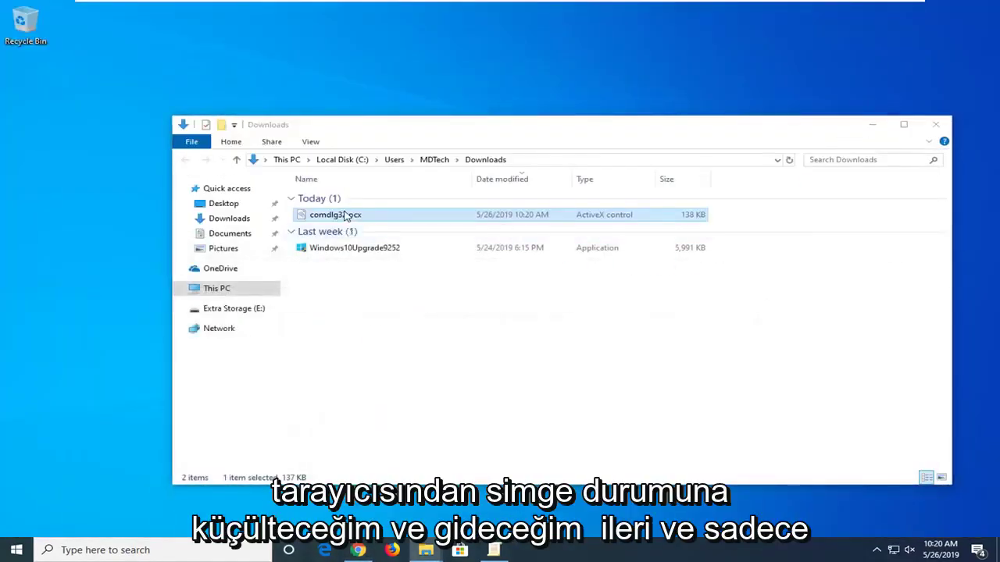
{"action": "left_click_drag", "start_coordinate": [344, 216], "coordinate": [340, 92]}
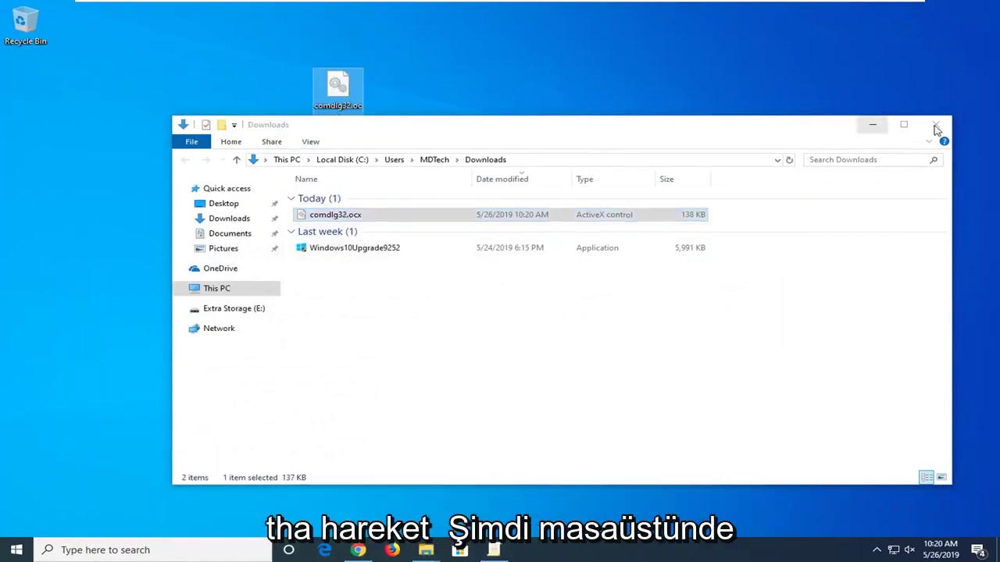
{"action": "left_click", "coordinate": [936, 124]}
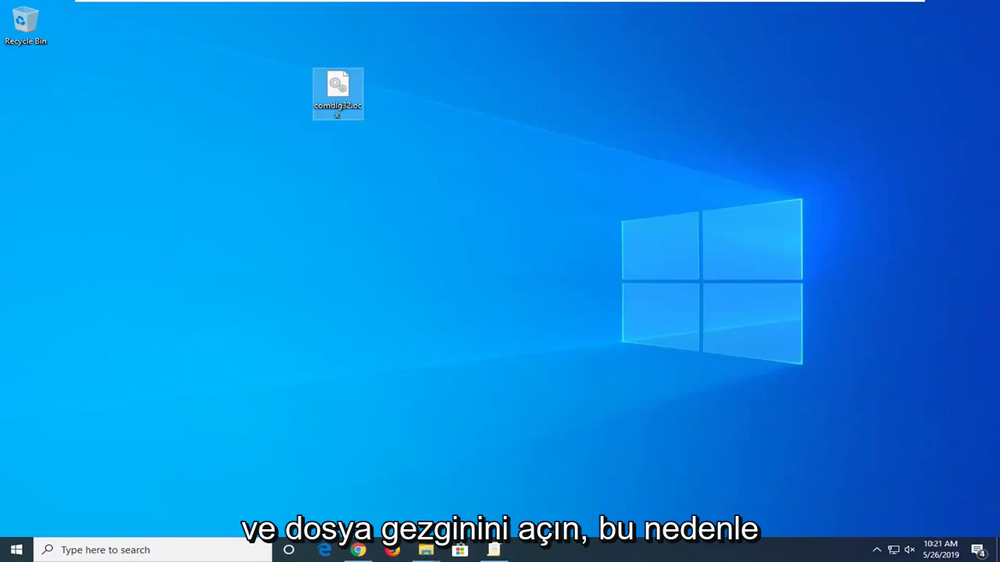
Launch File Explorer via a 'file explorer' Start search and show its View ribbon
{"action": "left_click", "coordinate": [16, 550]}
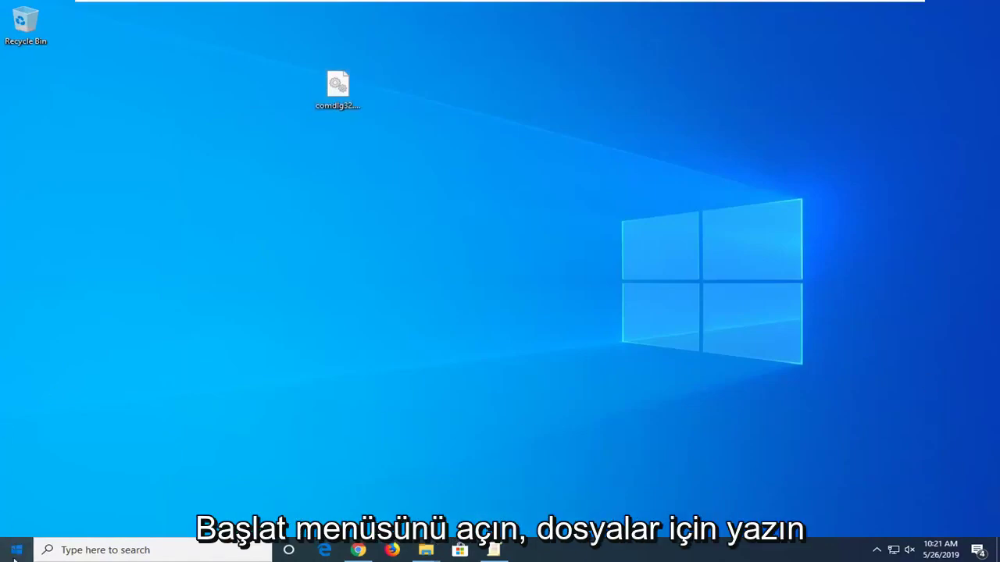
{"action": "type", "text": "file ex"}
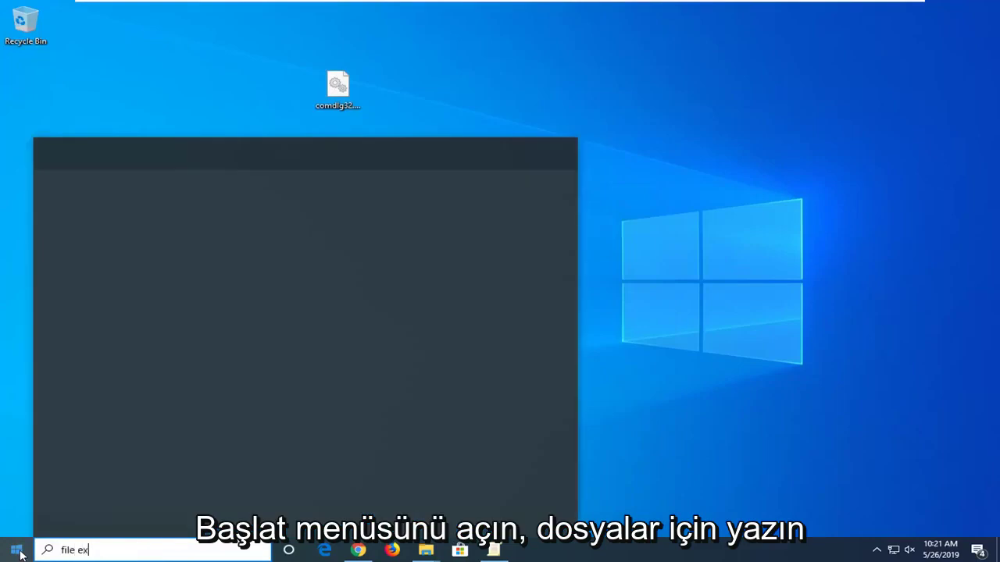
{"action": "type", "text": "plorer"}
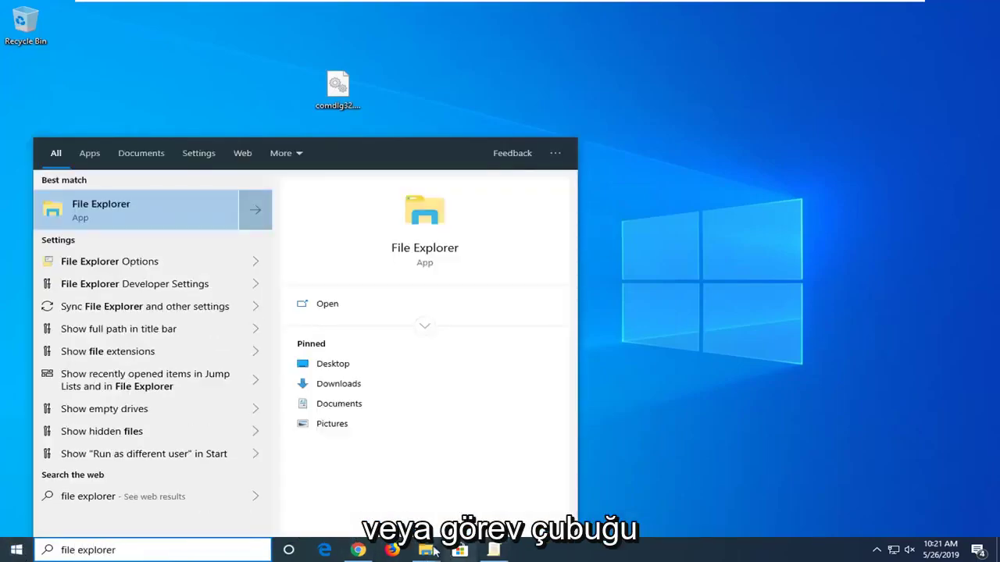
{"action": "left_click", "coordinate": [96, 210]}
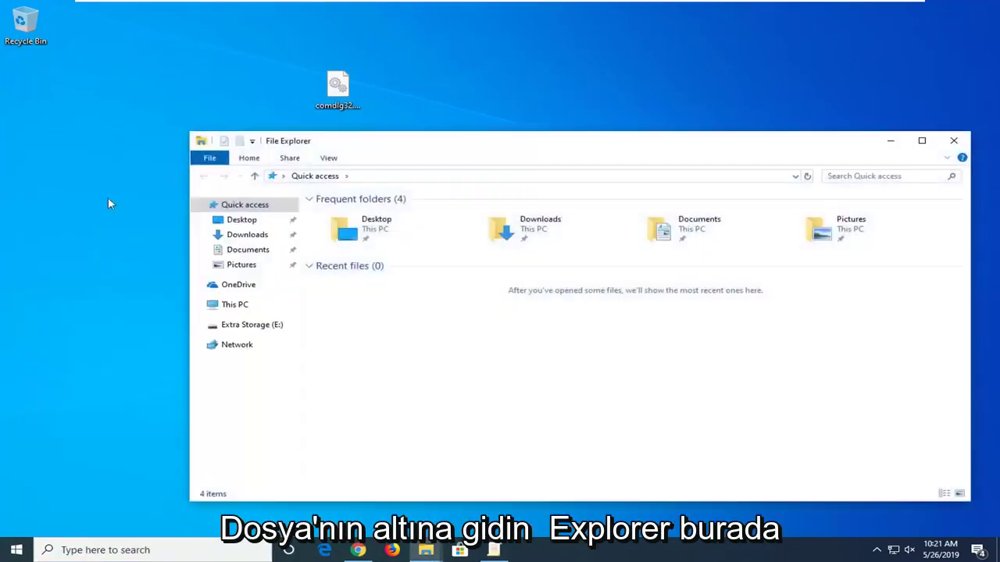
{"action": "left_click_drag", "start_coordinate": [458, 153], "coordinate": [410, 125]}
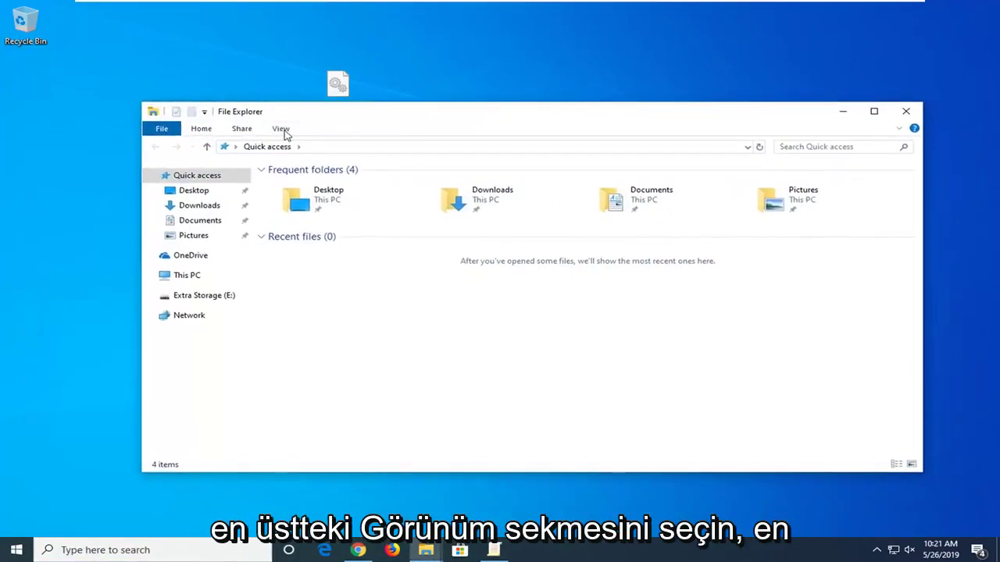
{"action": "left_click", "coordinate": [281, 130]}
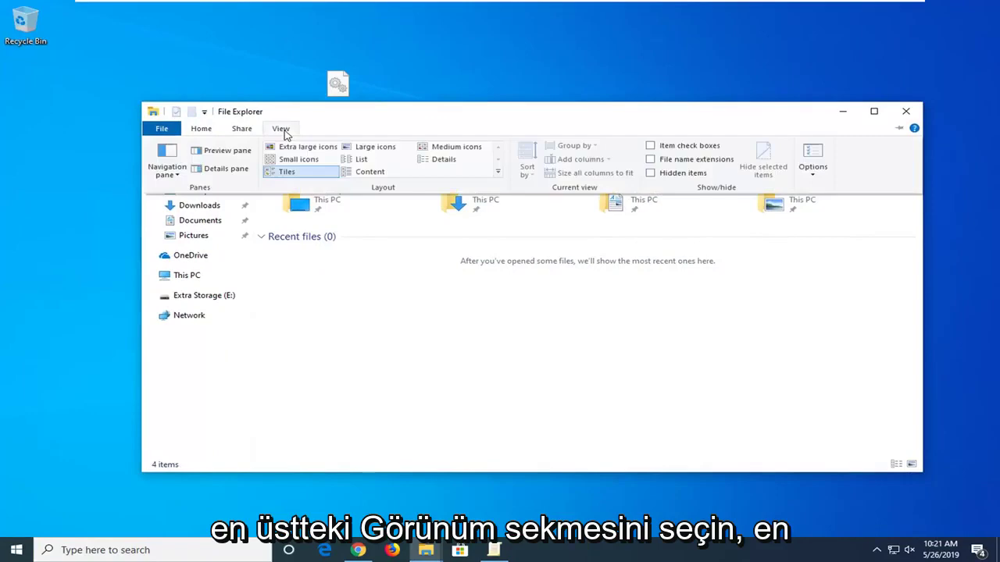
In Folder Options' View tab, turn on 'Show hidden files, folders, and drives' and apply it
{"action": "left_click", "coordinate": [812, 165]}
{"action": "left_click_drag", "start_coordinate": [284, 182], "coordinate": [523, 143]}
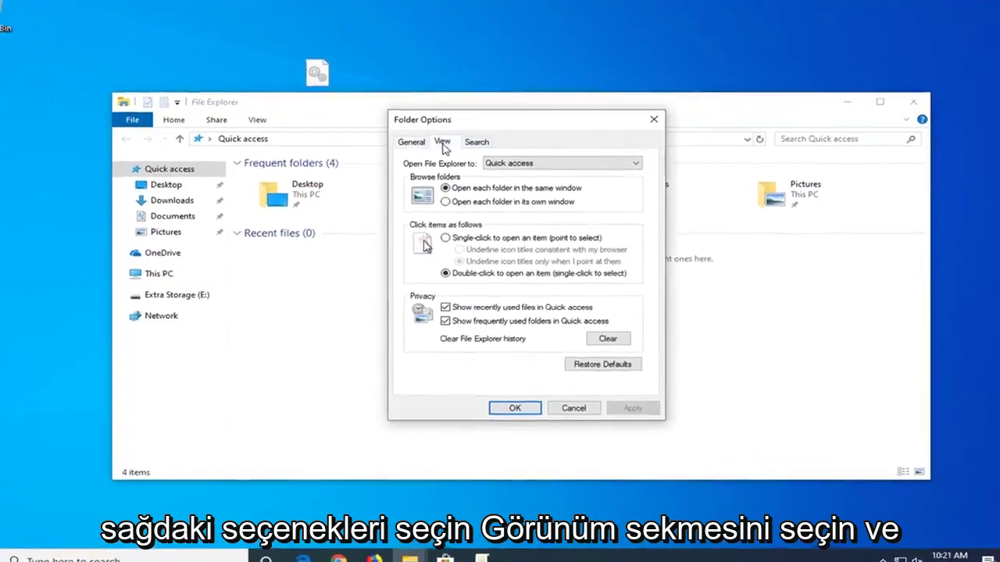
{"action": "left_click", "coordinate": [442, 144]}
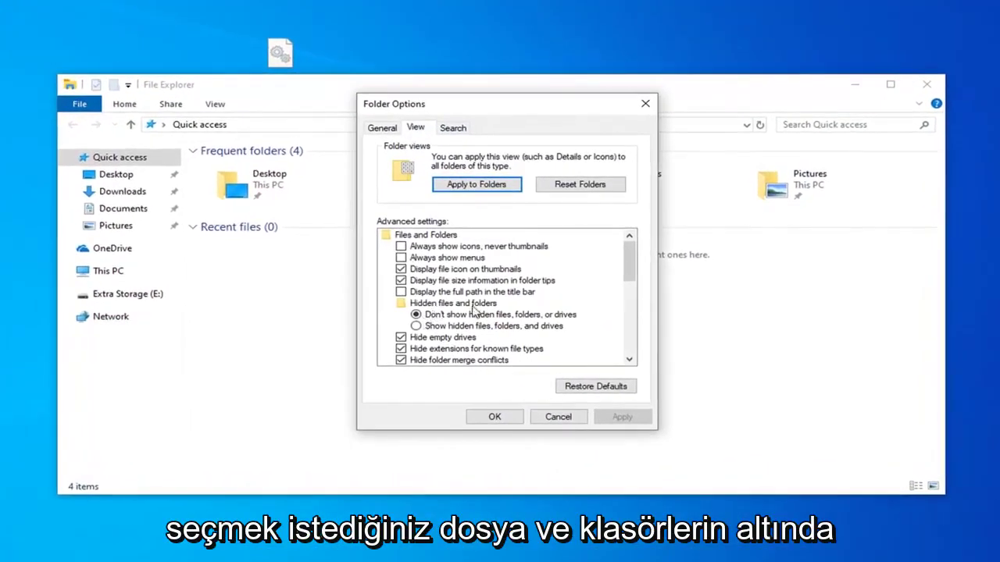
{"action": "left_click", "coordinate": [423, 328]}
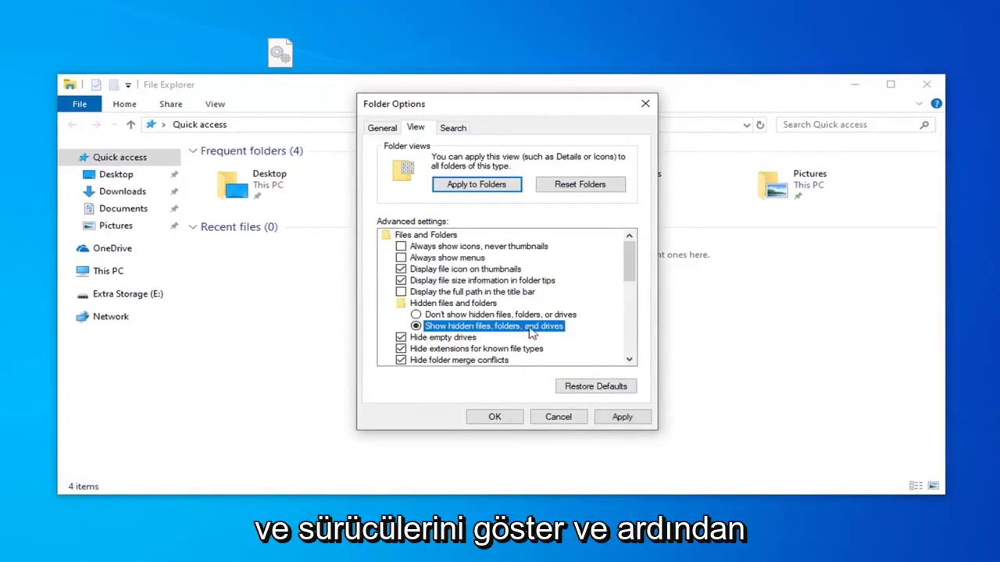
{"action": "left_click", "coordinate": [607, 426]}
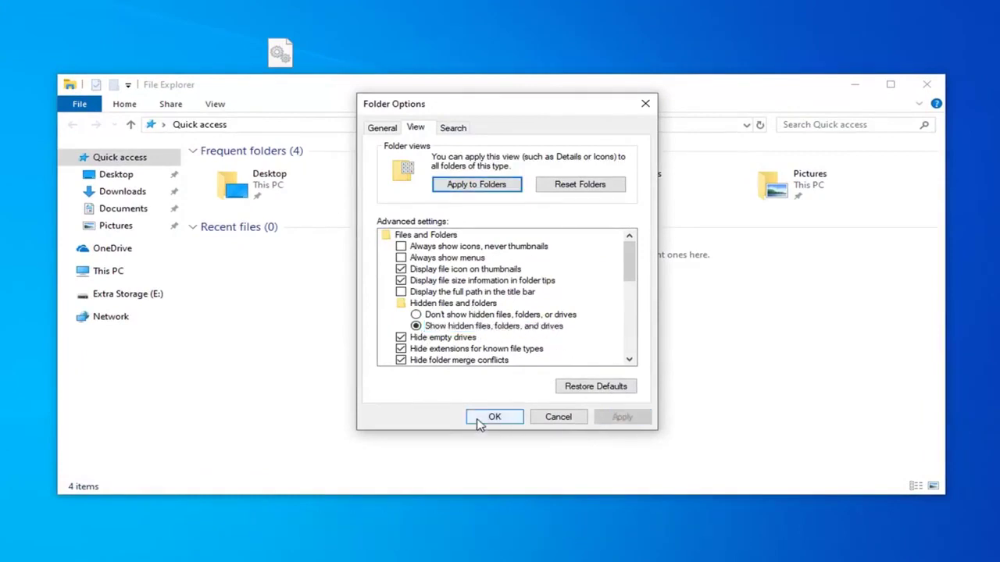
{"action": "left_click", "coordinate": [481, 420]}
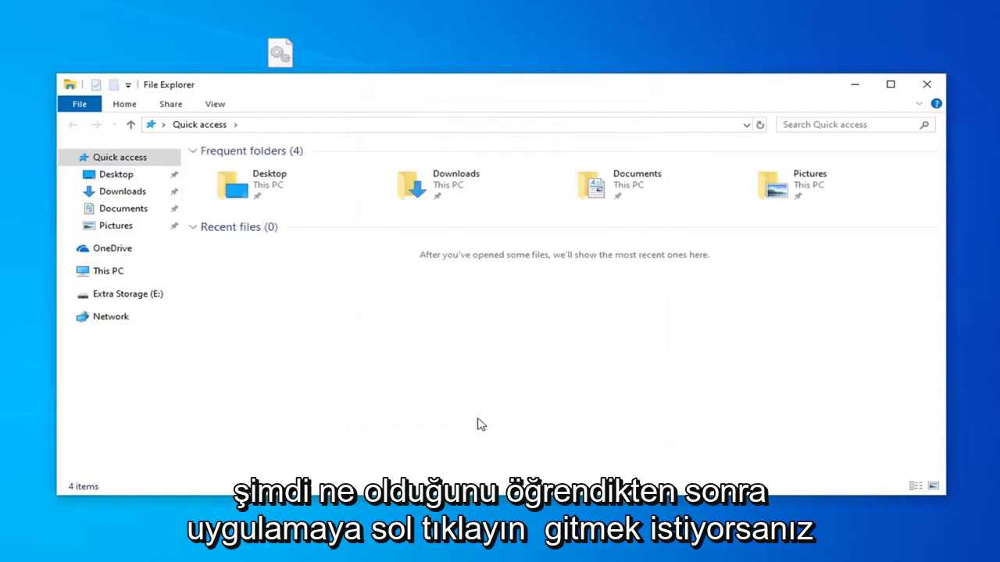
Go to This PC, then Local Disk (C:), then the Windows folder
{"action": "left_click", "coordinate": [116, 276]}
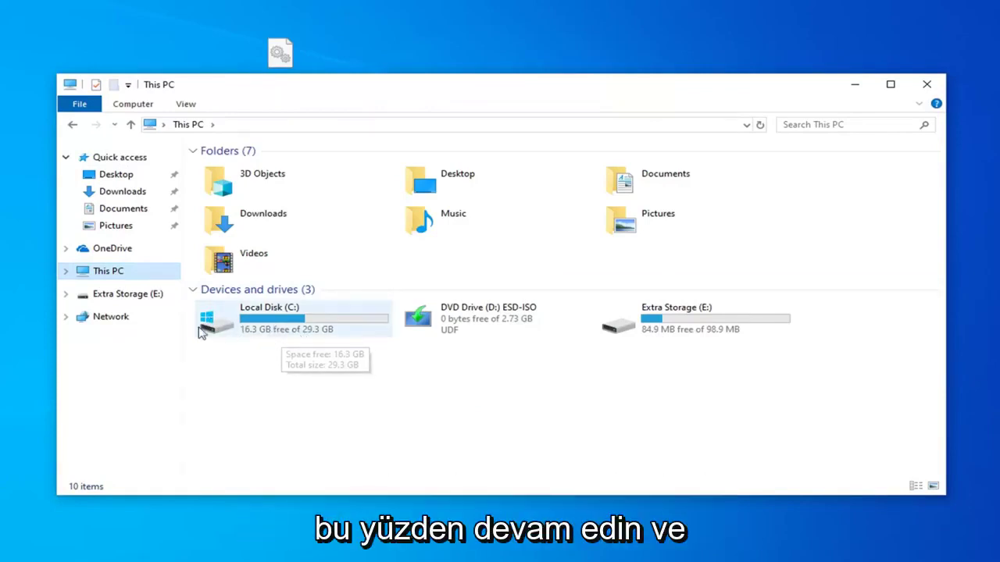
{"action": "double_click", "coordinate": [321, 328]}
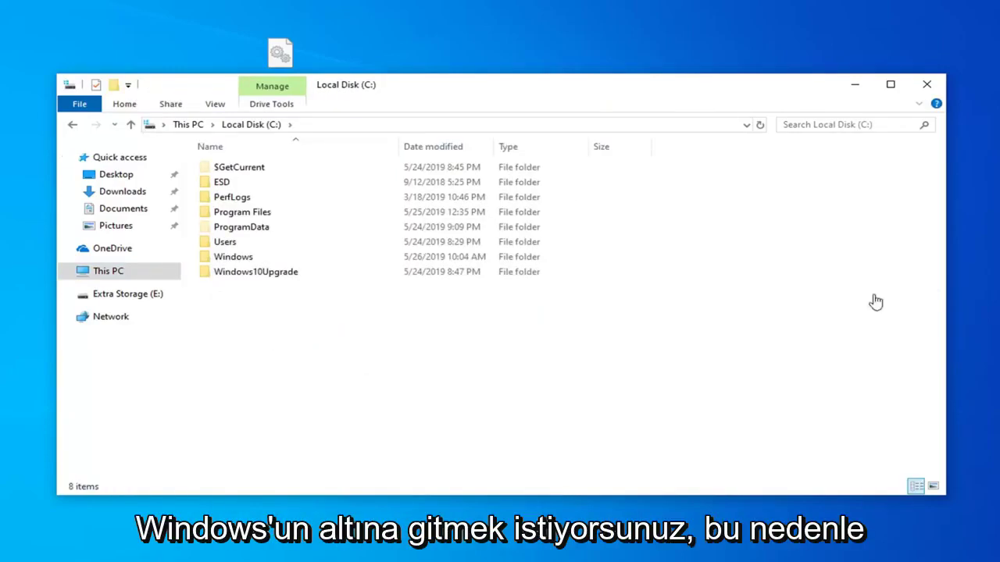
{"action": "double_click", "coordinate": [235, 256]}
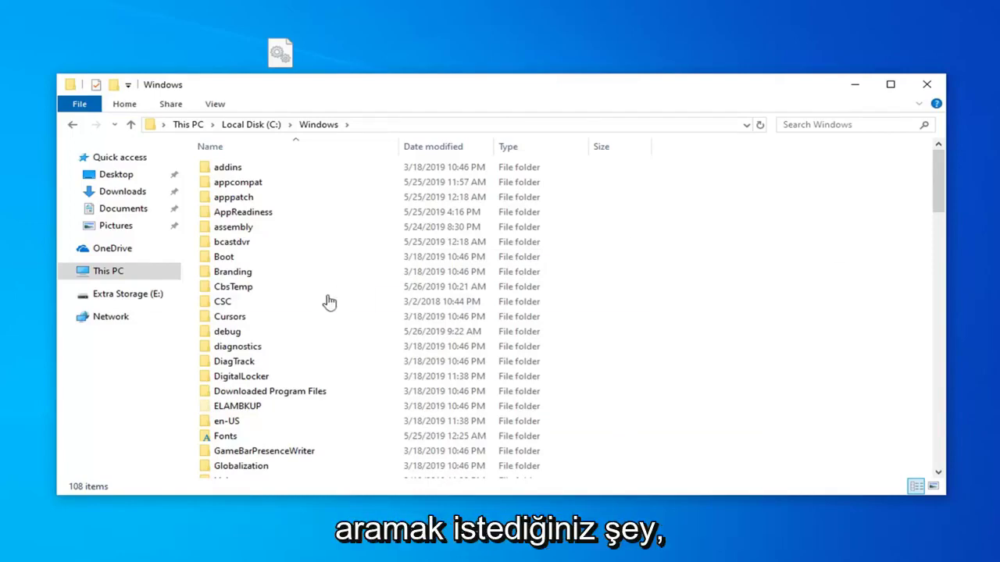
Scroll down the C:\Windows listing until the System32 folder is visible
{"action": "scroll", "coordinate": [328, 302], "scroll_direction": "down", "scroll_amount": 10}
{"action": "scroll", "coordinate": [303, 332], "scroll_direction": "down", "scroll_amount": 5}
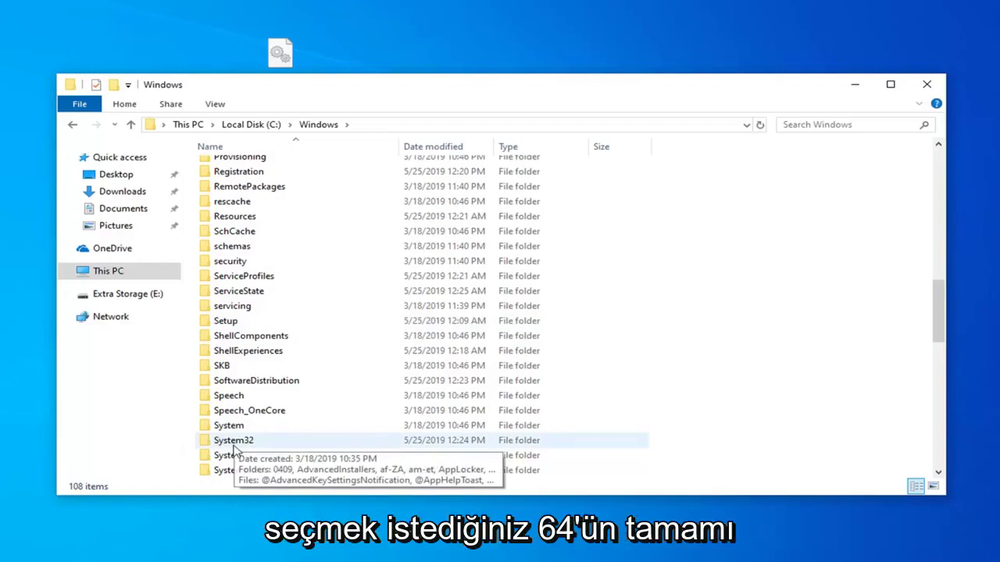
{"action": "scroll", "coordinate": [238, 386], "scroll_direction": "down", "scroll_amount": 1}
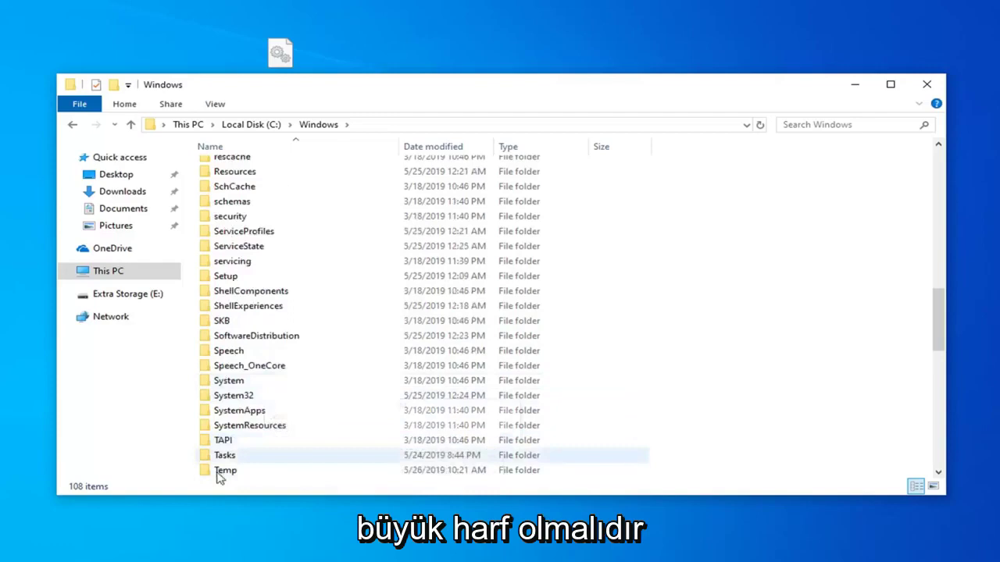
Open System32 and drag comdlg32.ocx in from the desktop, granting administrator permission
{"action": "double_click", "coordinate": [259, 402]}
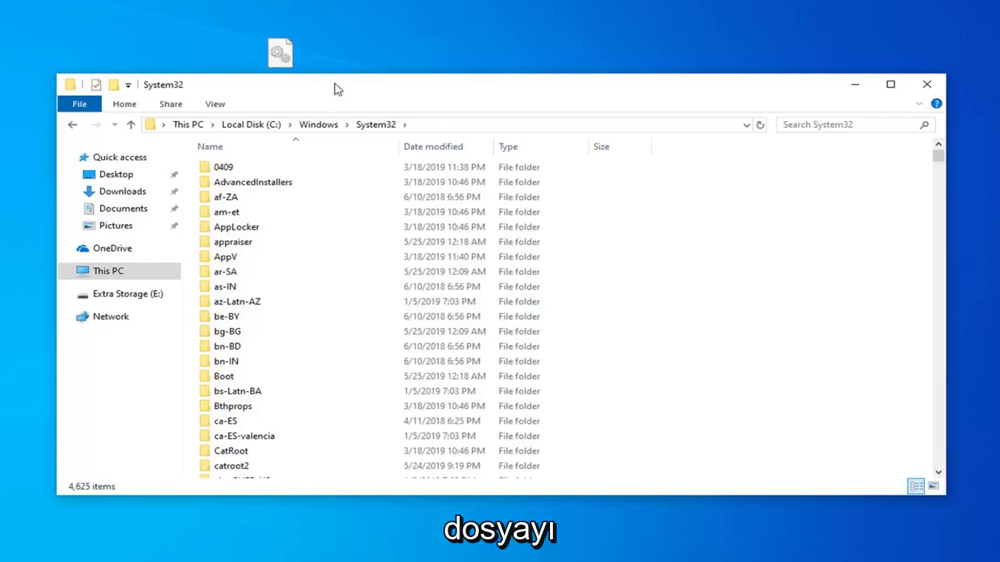
{"action": "left_click_drag", "start_coordinate": [335, 89], "coordinate": [327, 116]}
{"action": "left_click_drag", "start_coordinate": [297, 83], "coordinate": [701, 260]}
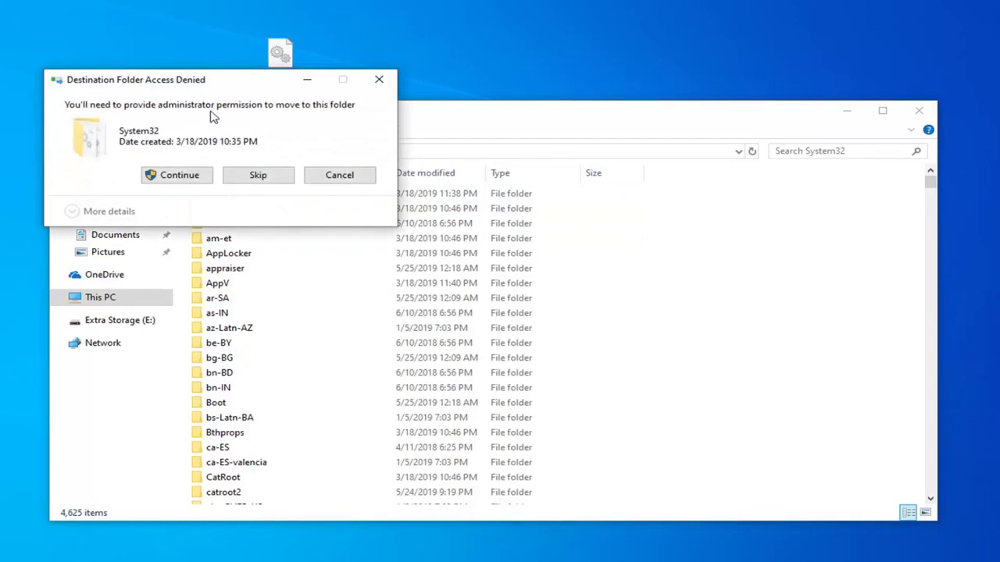
{"action": "left_click", "coordinate": [166, 178]}
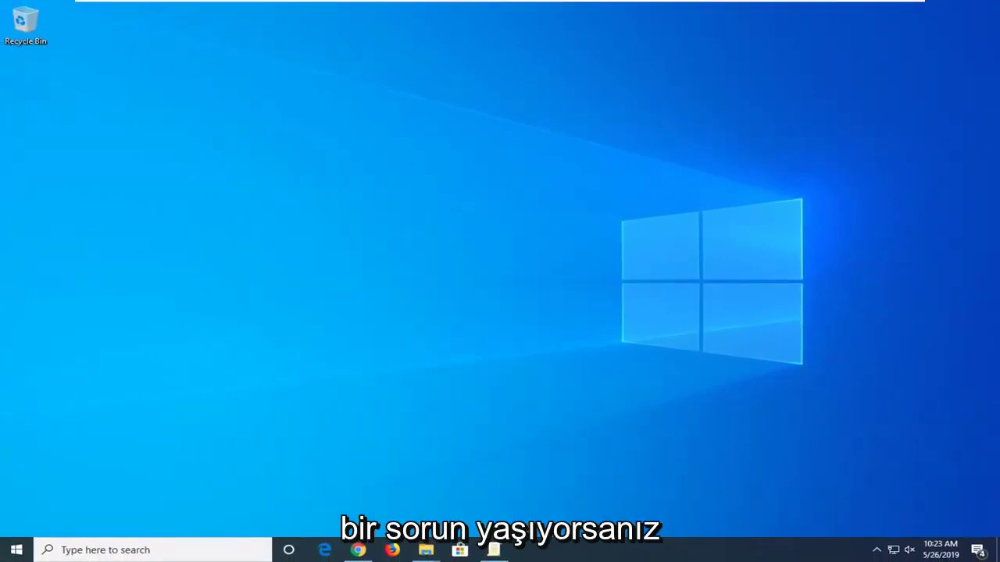
Search 'cmd' in Start and run Command Prompt as administrator, approving the UAC prompt
{"action": "left_click", "coordinate": [11, 548]}
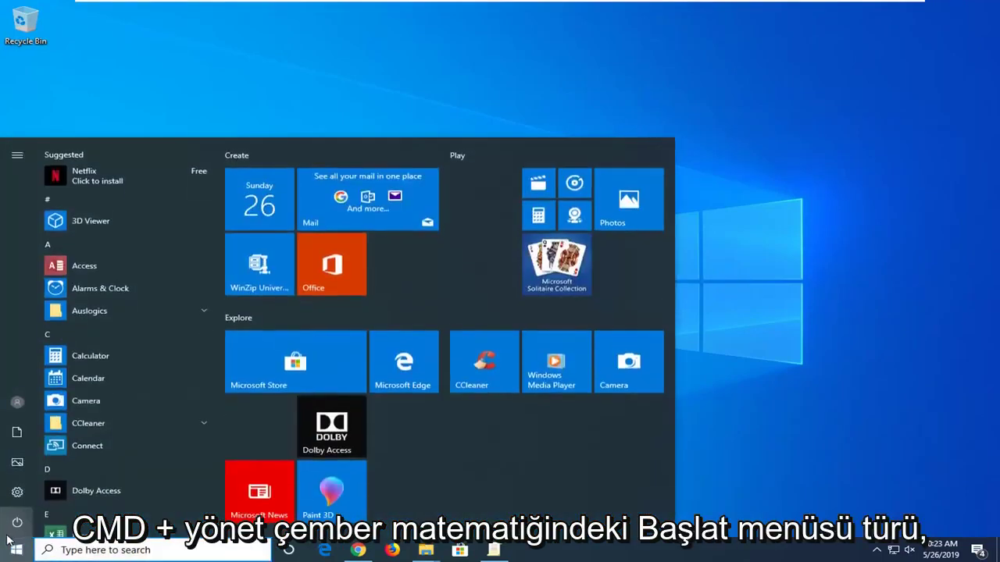
{"action": "type", "text": "cmd"}
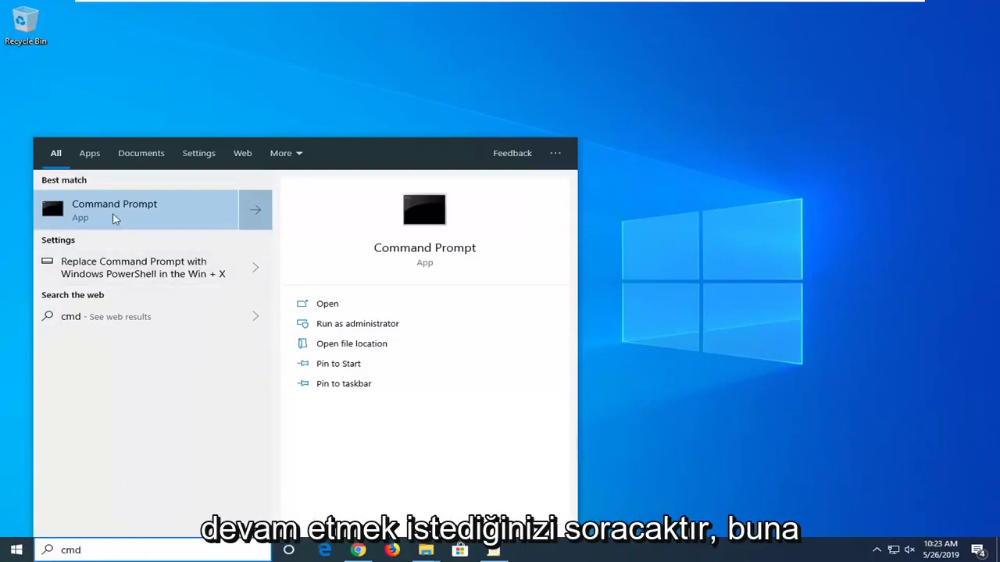
{"action": "right_click", "coordinate": [108, 205]}
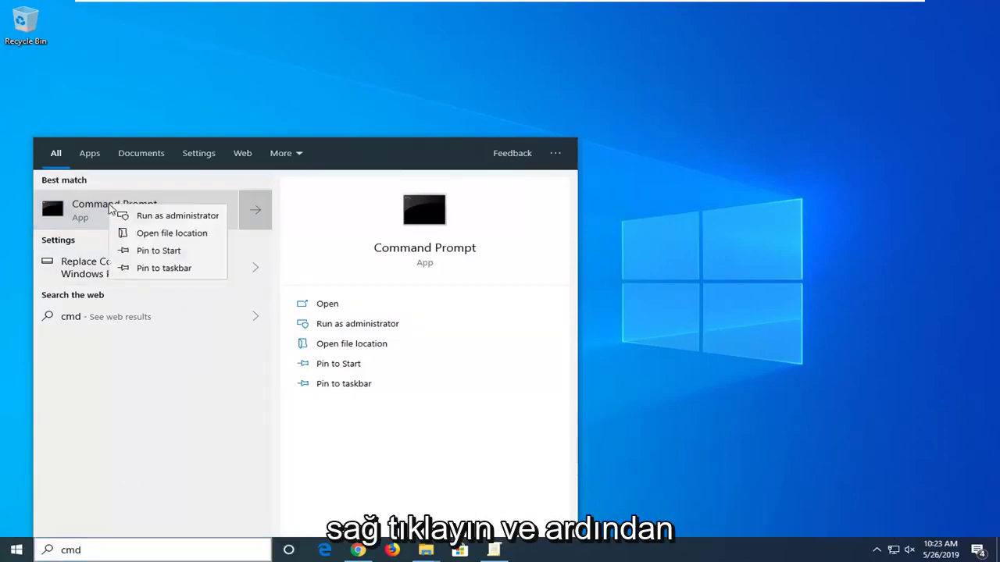
{"action": "left_click", "coordinate": [151, 220]}
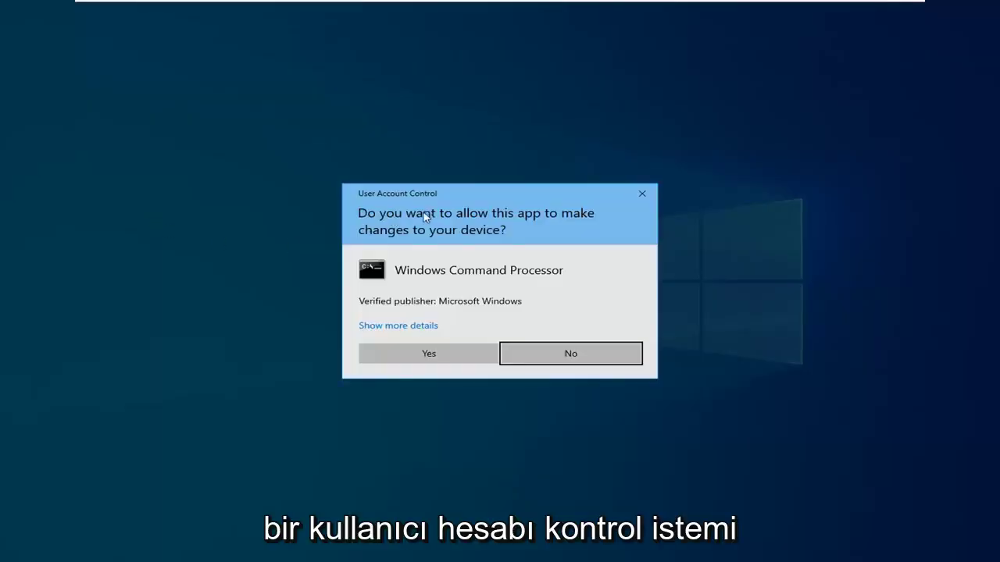
{"action": "left_click", "coordinate": [439, 359]}
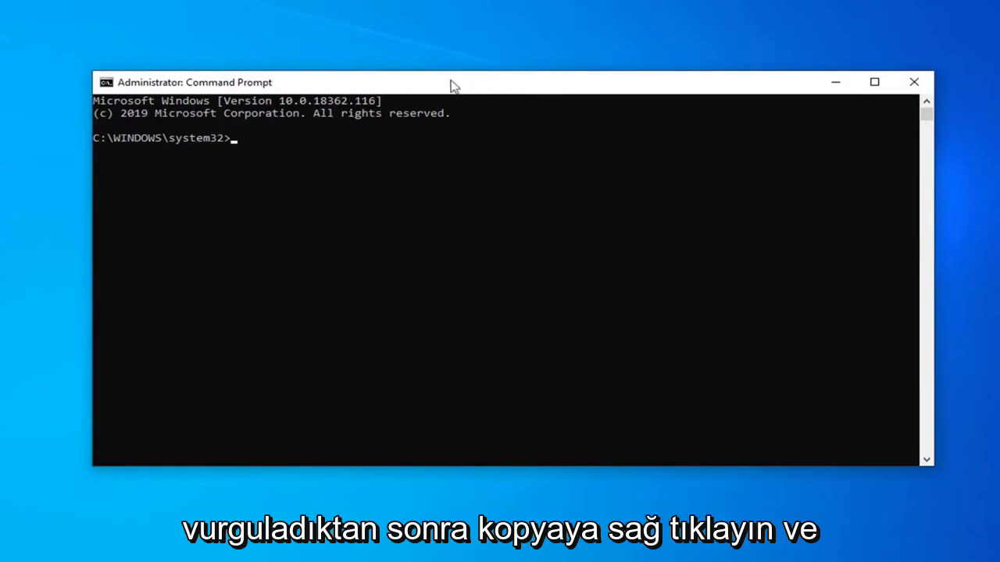
Paste and run 'regsvr32 %systemroot%\system32\comdlg32.ocx', then dismiss the success message
{"action": "right_click", "coordinate": [521, 88]}
{"action": "mouse_move", "coordinate": [569, 205]}
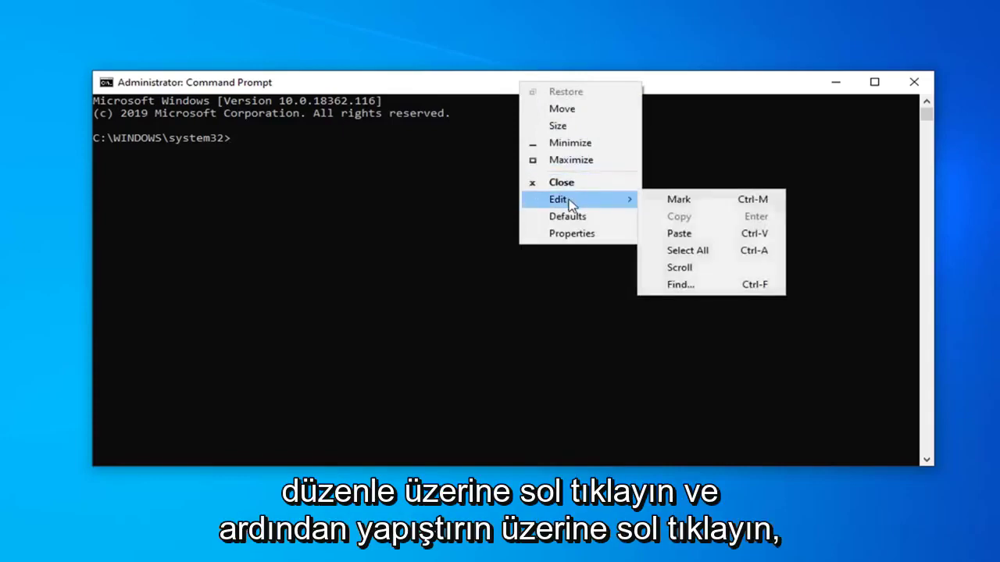
{"action": "left_click", "coordinate": [695, 235]}
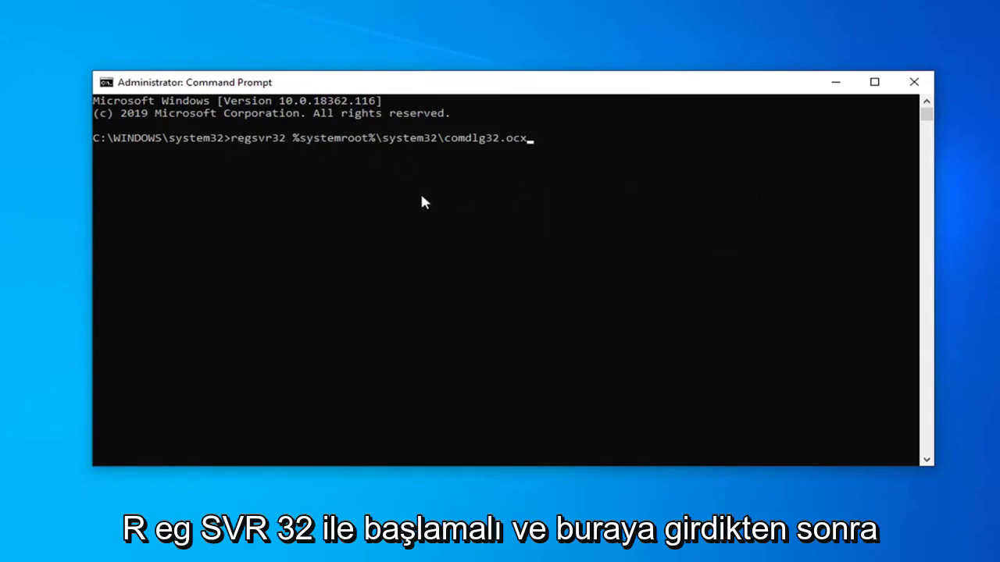
{"action": "key", "text": "Return"}
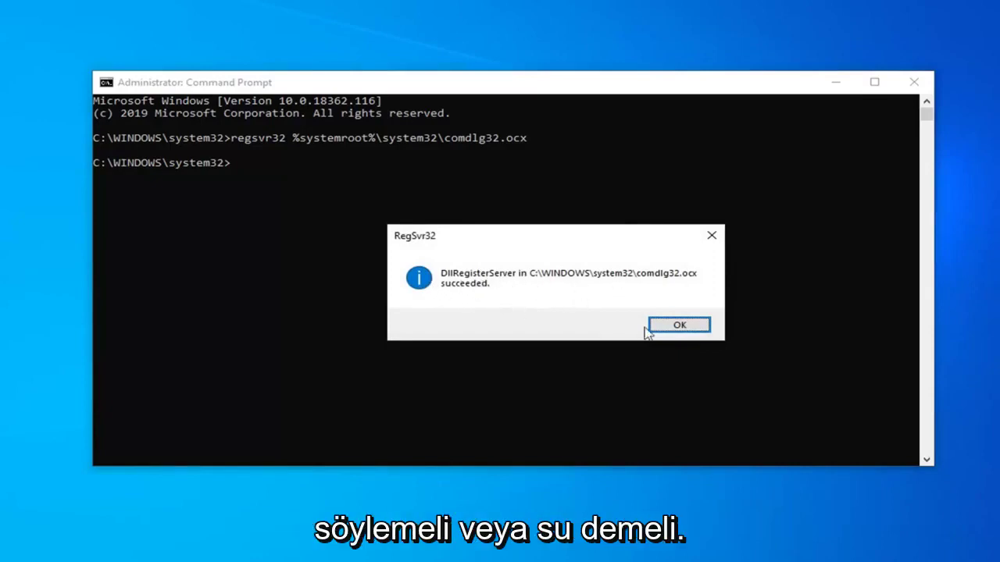
{"action": "left_click", "coordinate": [676, 325]}
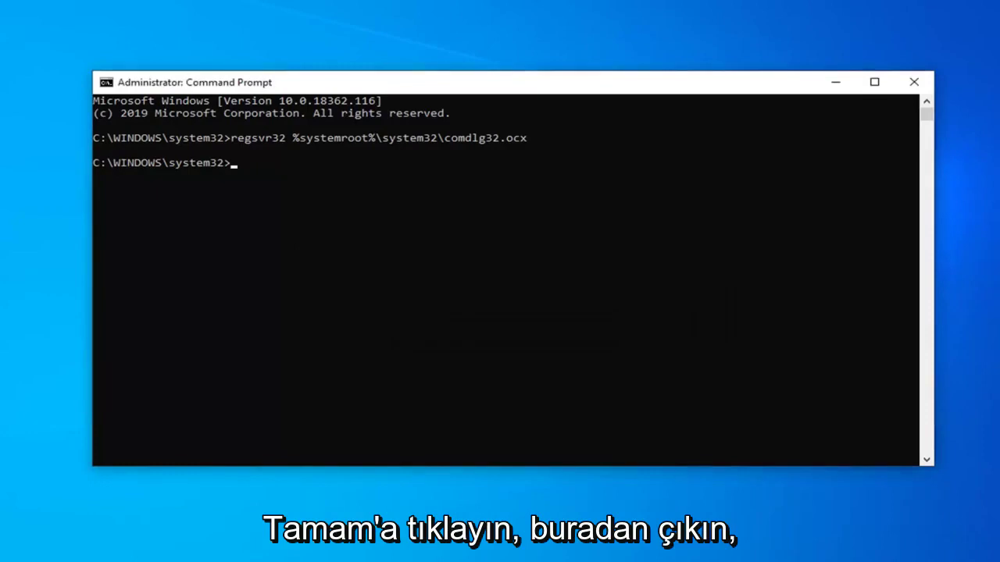